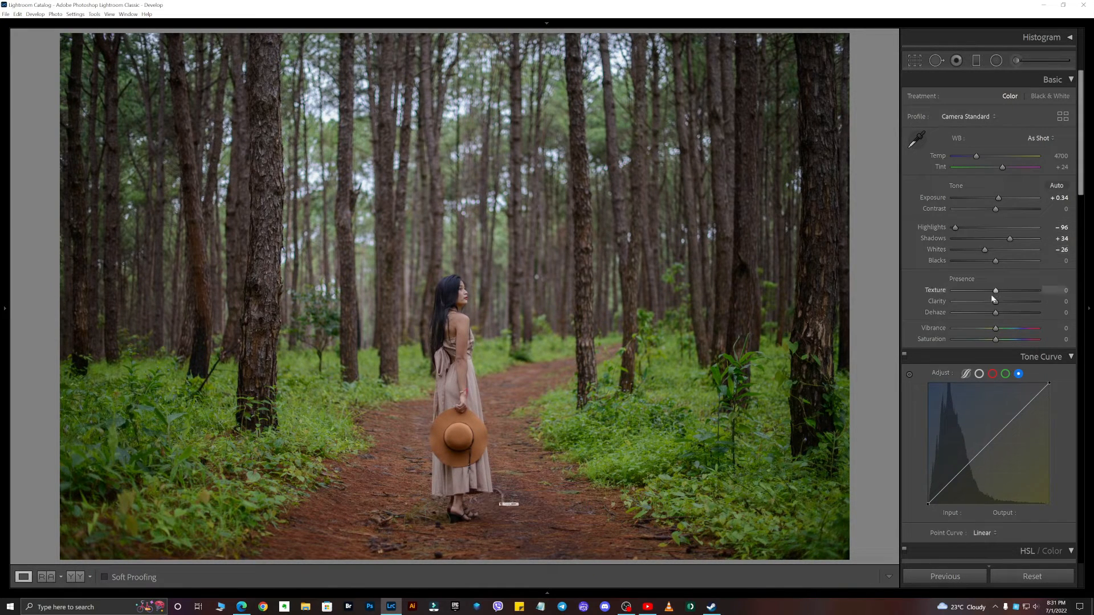
- Set Vibrance to -11 and Saturation to +11 in the Basic panel
{"action": "left_click_drag", "start_coordinate": [995, 330], "coordinate": [990, 328]}
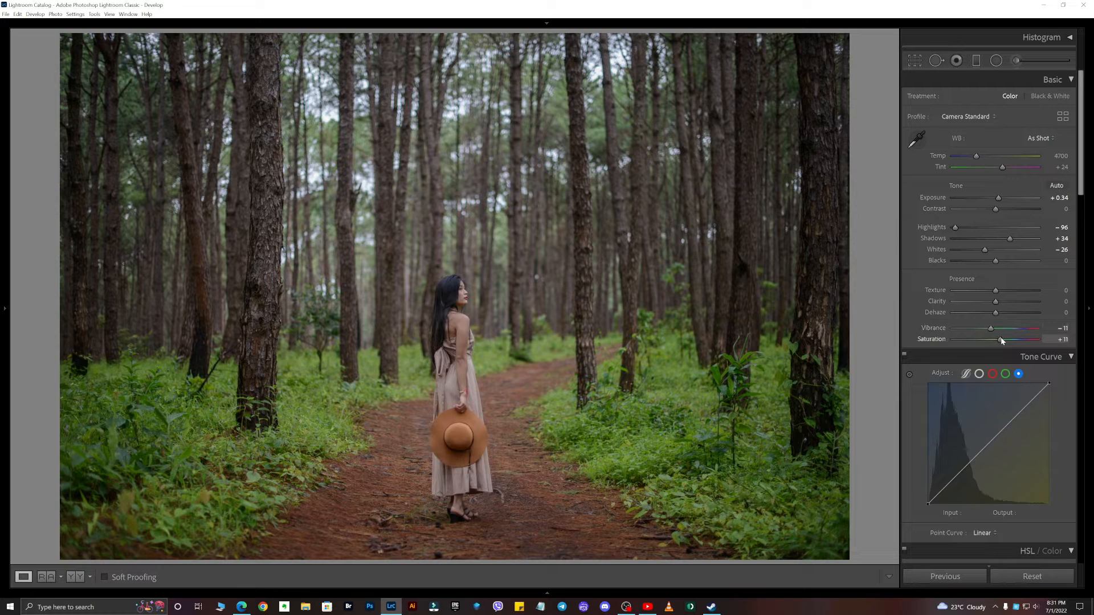
- In HSL Hue, set Yellow to -38, Green to +45 and Blue to -33
{"action": "scroll", "coordinate": [1059, 382], "scroll_direction": "down", "scroll_amount": 5}
{"action": "left_click", "coordinate": [919, 200]}
{"action": "left_click_drag", "start_coordinate": [997, 251], "coordinate": [1020, 263]}
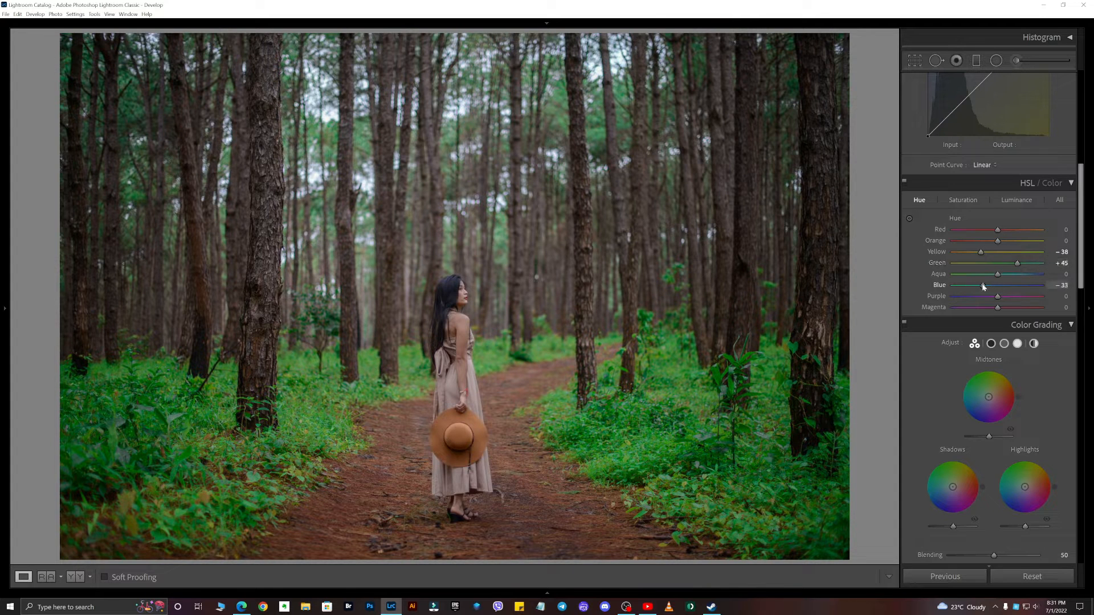
- In HSL Saturation, set Red to +29, Orange to -22, Yellow to -23 and Green to -63
{"action": "left_click", "coordinate": [962, 200]}
{"action": "mouse_move", "coordinate": [996, 263]}
{"action": "left_mouse_down"}
{"action": "mouse_move", "coordinate": [967, 262]}
{"action": "mouse_move", "coordinate": [992, 240]}
{"action": "mouse_move", "coordinate": [986, 252]}
{"action": "left_mouse_up"}
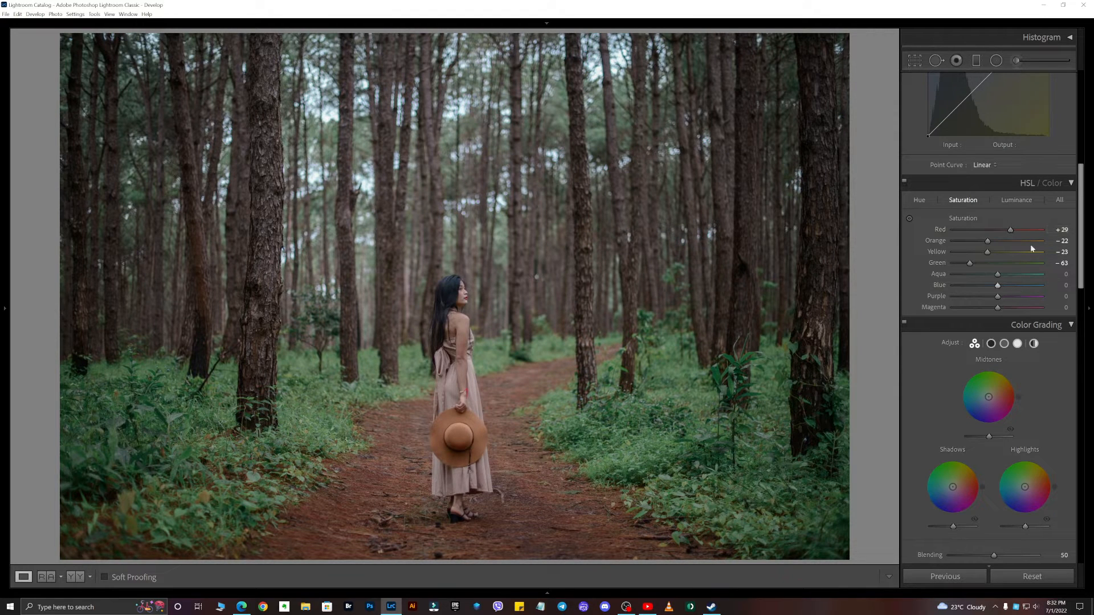
- In HSL Luminance, raise Orange to +26 and lower Blue to -38
{"action": "left_click", "coordinate": [1017, 201]}
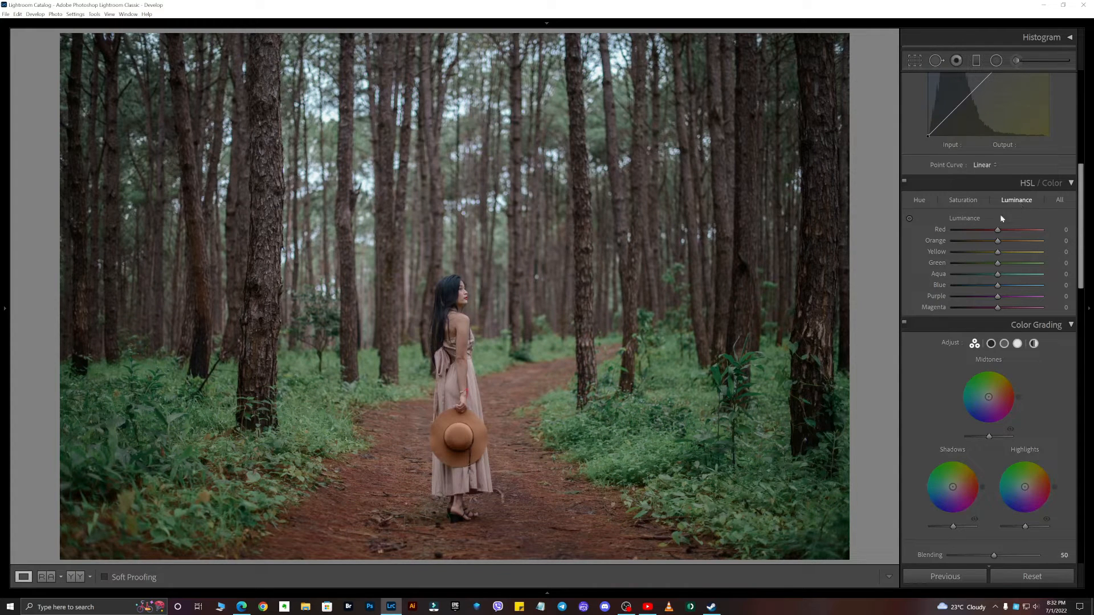
{"action": "left_click", "coordinate": [1009, 241]}
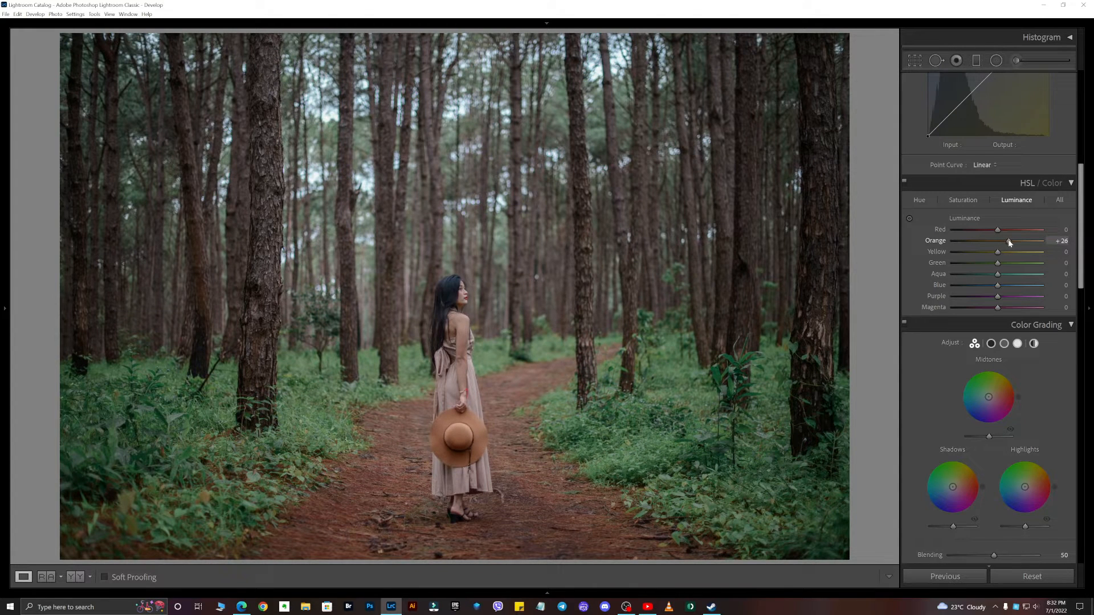
{"action": "left_click_drag", "start_coordinate": [997, 285], "coordinate": [980, 284]}
- In Color Grading, nudge the shadows wheel toward orange and the highlights wheel toward blue, with Blending at 100
{"action": "scroll", "coordinate": [979, 353], "scroll_direction": "down", "scroll_amount": 3}
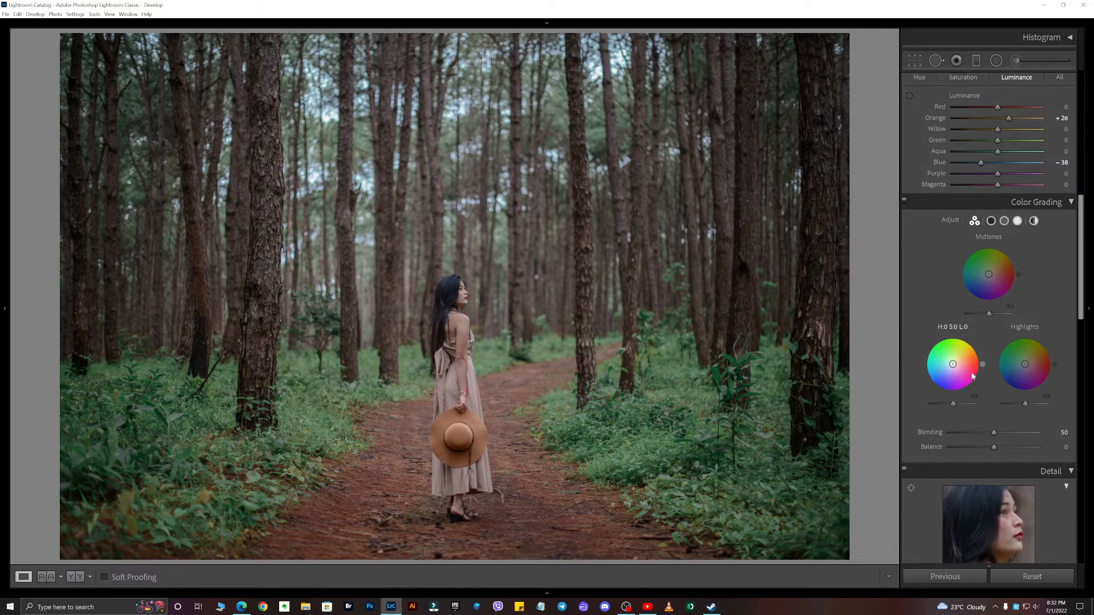
{"action": "left_click_drag", "start_coordinate": [953, 366], "coordinate": [955, 361]}
{"action": "left_click_drag", "start_coordinate": [1025, 364], "coordinate": [1022, 365]}
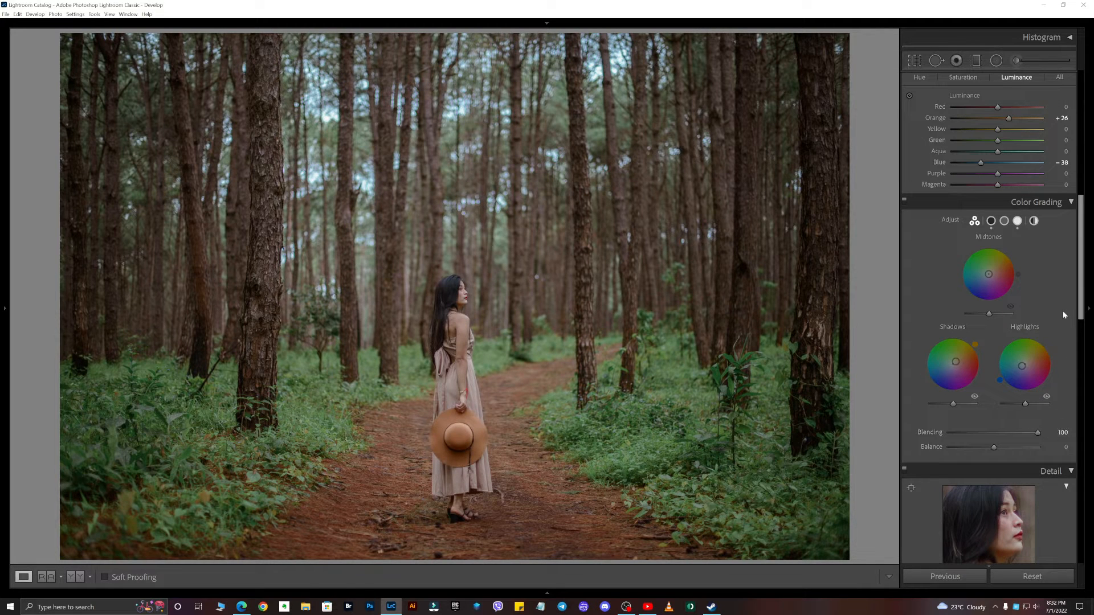
- Set the white balance Temp to 4973 and Tint to -6
{"action": "scroll", "coordinate": [1061, 310], "scroll_direction": "up", "scroll_amount": 10}
{"action": "left_click_drag", "start_coordinate": [976, 156], "coordinate": [994, 168]}
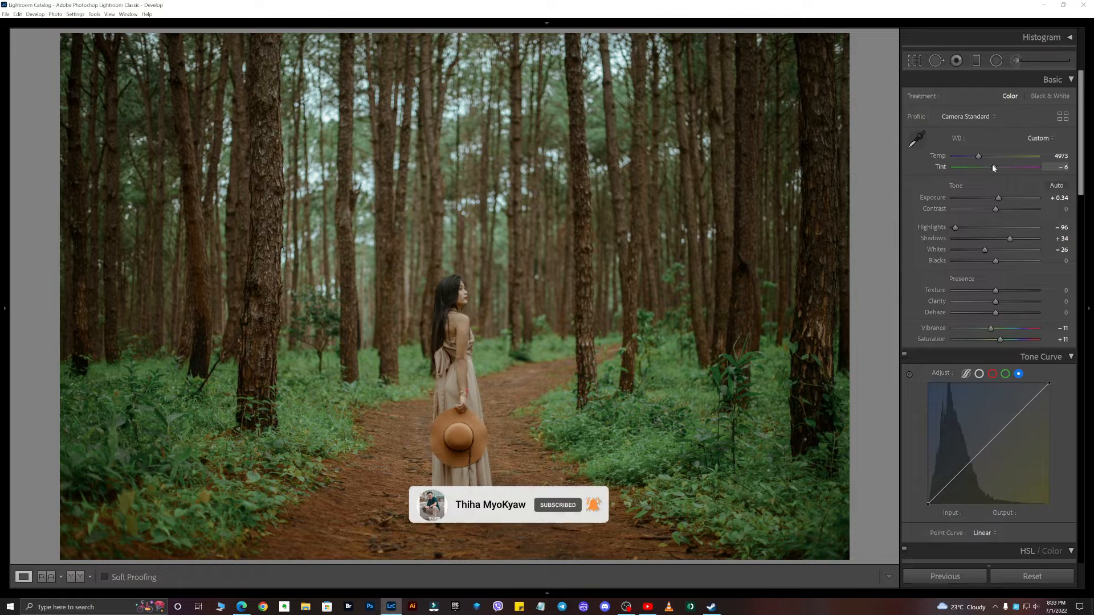
{"action": "left_click_drag", "start_coordinate": [992, 168], "coordinate": [994, 168]}
- Set Texture to +15, Exposure to +0.51 and Contrast to +31
{"action": "left_click_drag", "start_coordinate": [998, 291], "coordinate": [1003, 292]}
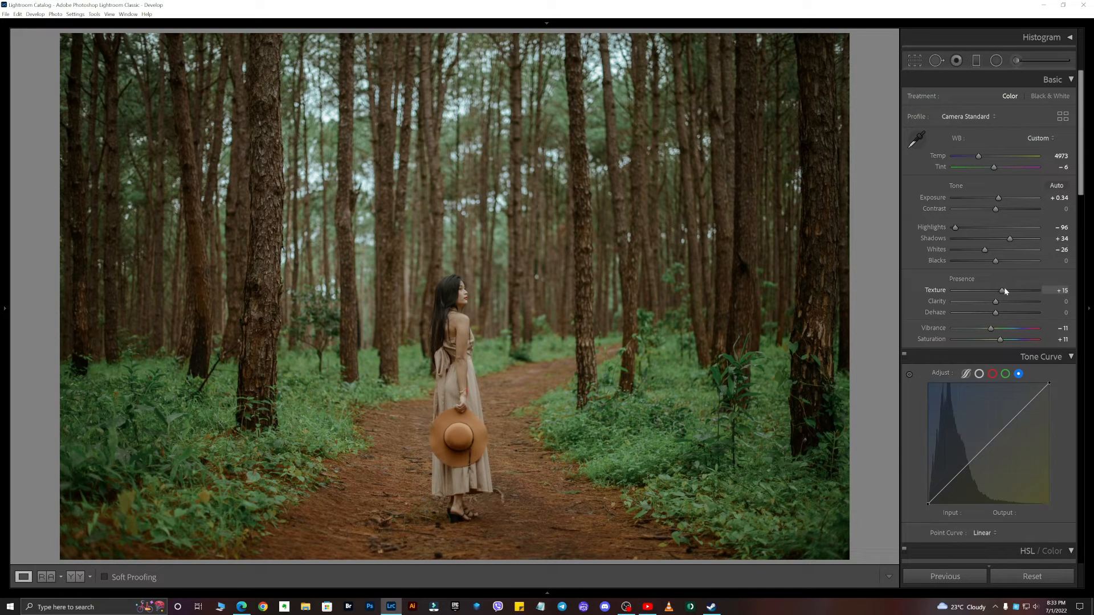
{"action": "left_click_drag", "start_coordinate": [998, 198], "coordinate": [1010, 208]}
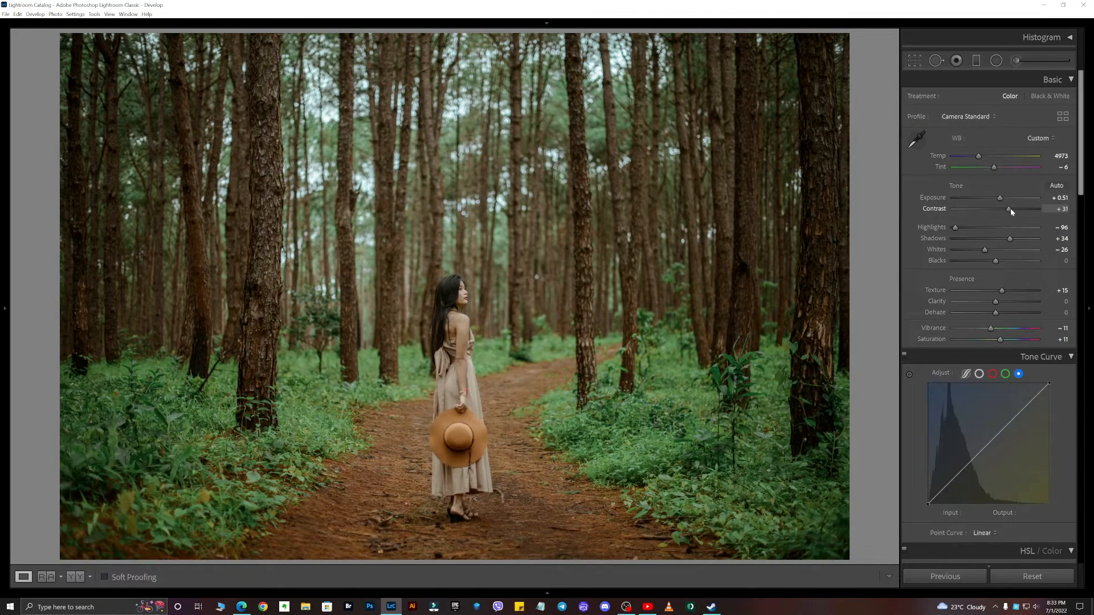
- Shape the RGB point curve with three midtone points and lift the black point slightly
{"action": "scroll", "coordinate": [1008, 239], "scroll_direction": "down", "scroll_amount": 3}
{"action": "left_click", "coordinate": [978, 251]}
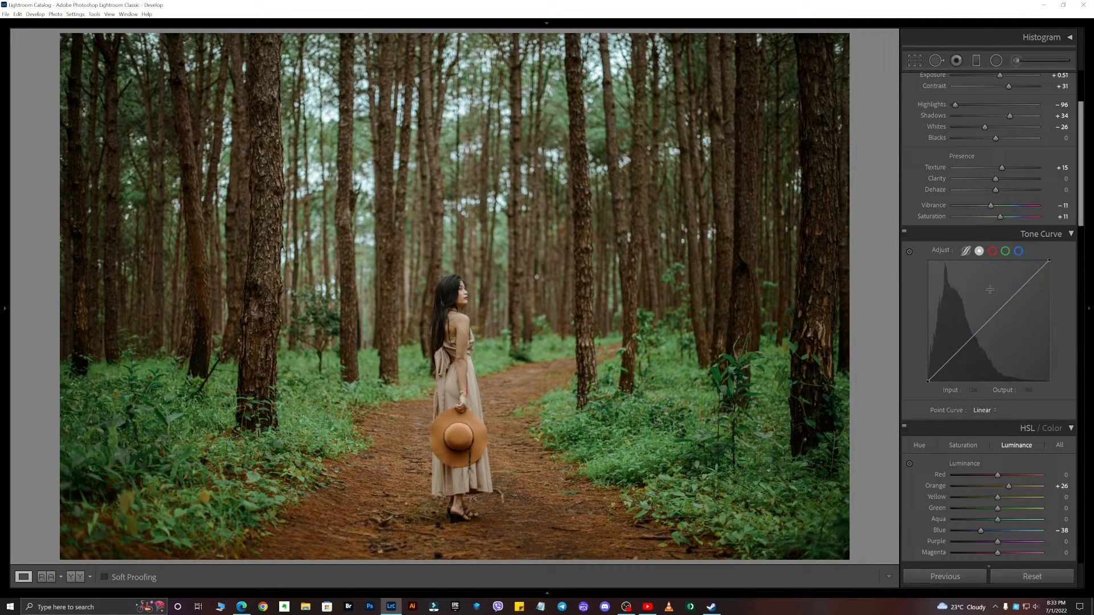
{"action": "left_click_drag", "start_coordinate": [929, 381], "coordinate": [957, 352]}
{"action": "left_click_drag", "start_coordinate": [992, 322], "coordinate": [989, 319]}
{"action": "left_click", "coordinate": [1021, 289]}
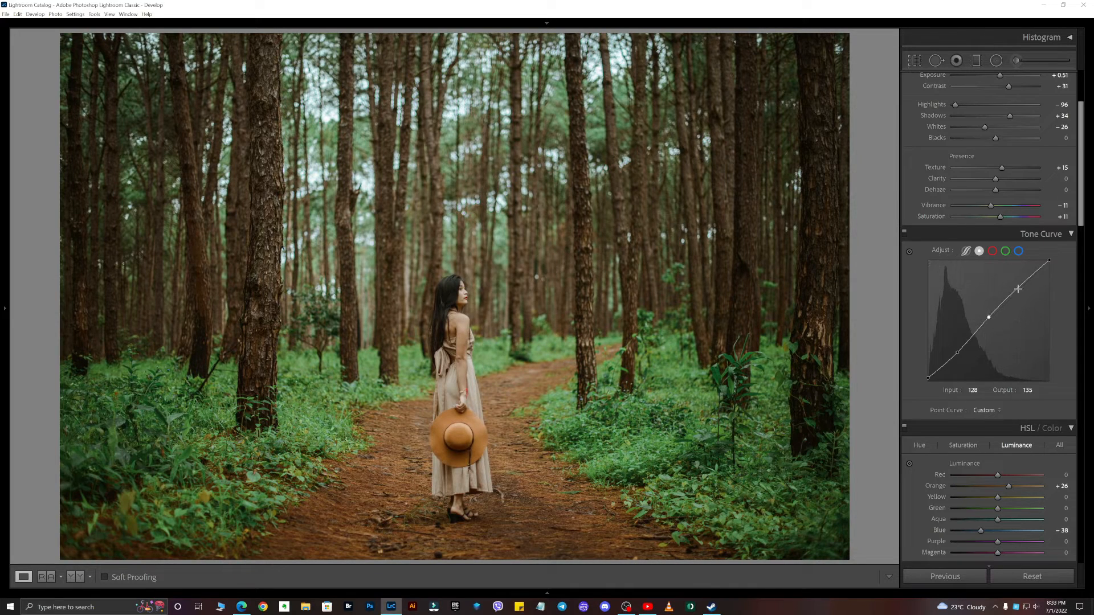
{"action": "left_click_drag", "start_coordinate": [988, 318], "coordinate": [989, 319]}
{"action": "left_click", "coordinate": [956, 351]}
{"action": "left_click_drag", "start_coordinate": [927, 378], "coordinate": [927, 379]}
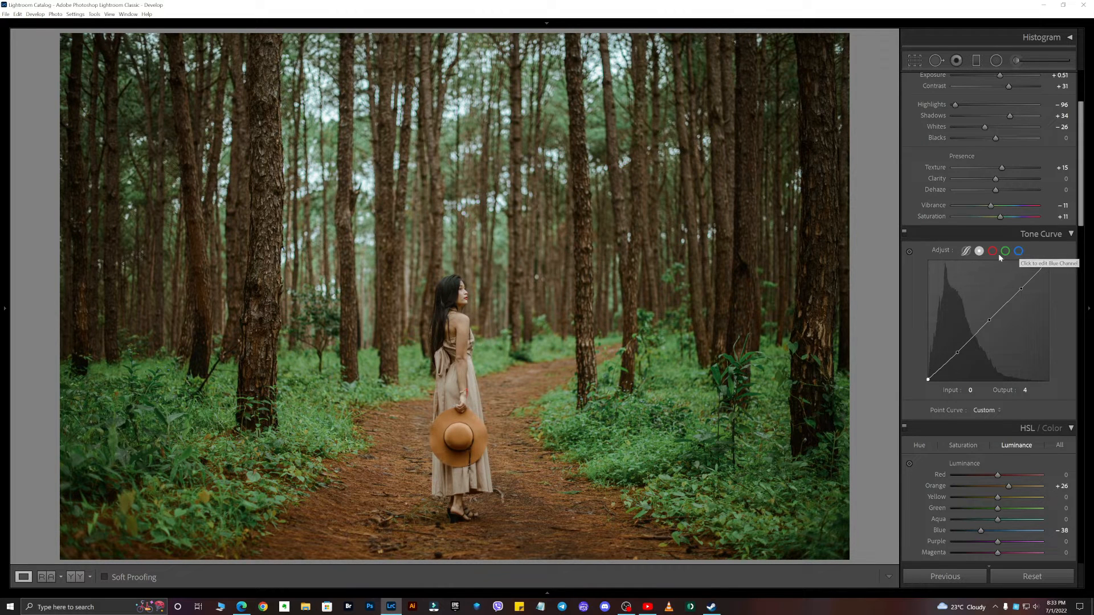
- Add points to the blue channel tone curve to bend it slightly
{"action": "left_click", "coordinate": [1019, 251]}
{"action": "left_click_drag", "start_coordinate": [957, 356], "coordinate": [958, 353]}
{"action": "left_click", "coordinate": [990, 323]}
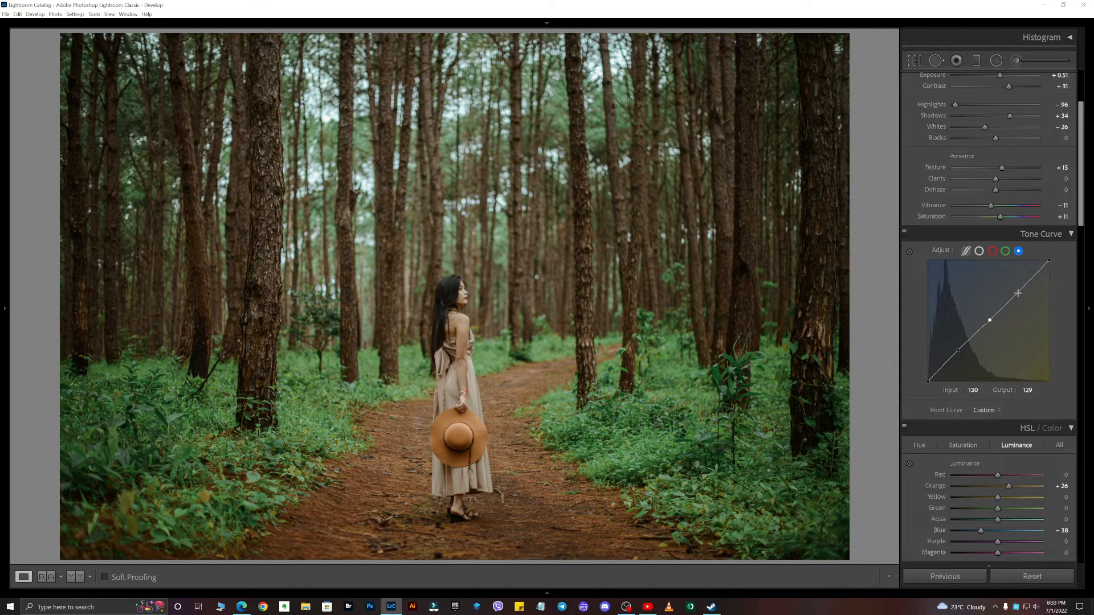
{"action": "left_click_drag", "start_coordinate": [1019, 291], "coordinate": [1016, 291]}
{"action": "left_click_drag", "start_coordinate": [958, 350], "coordinate": [959, 355]}
- Raise the Orange luminance to +36
{"action": "scroll", "coordinate": [1009, 360], "scroll_direction": "down", "scroll_amount": 3}
{"action": "double_click", "coordinate": [1010, 363]}
{"action": "left_click_drag", "start_coordinate": [1016, 364], "coordinate": [1013, 363]}
- Switch to the side-by-side Before/After view
{"action": "left_click", "coordinate": [76, 577]}
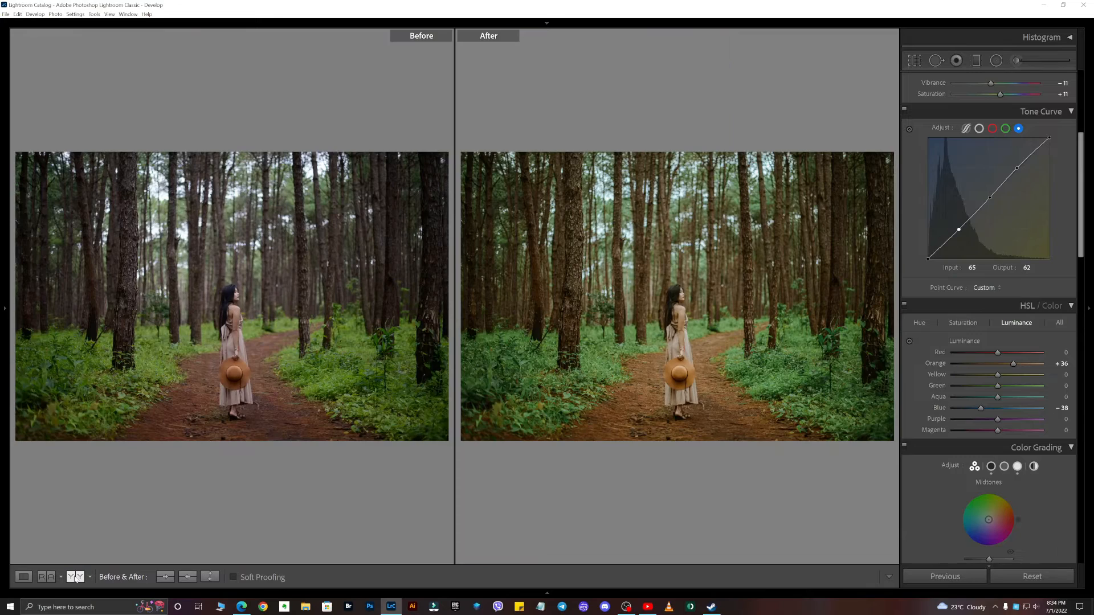
{"action": "scroll", "coordinate": [967, 384], "scroll_direction": "up", "scroll_amount": 5}
{"action": "scroll", "coordinate": [980, 367], "scroll_direction": "down", "scroll_amount": 8}
- Adjust the Green and Blue saturation sliders in HSL
{"action": "left_click", "coordinate": [962, 200]}
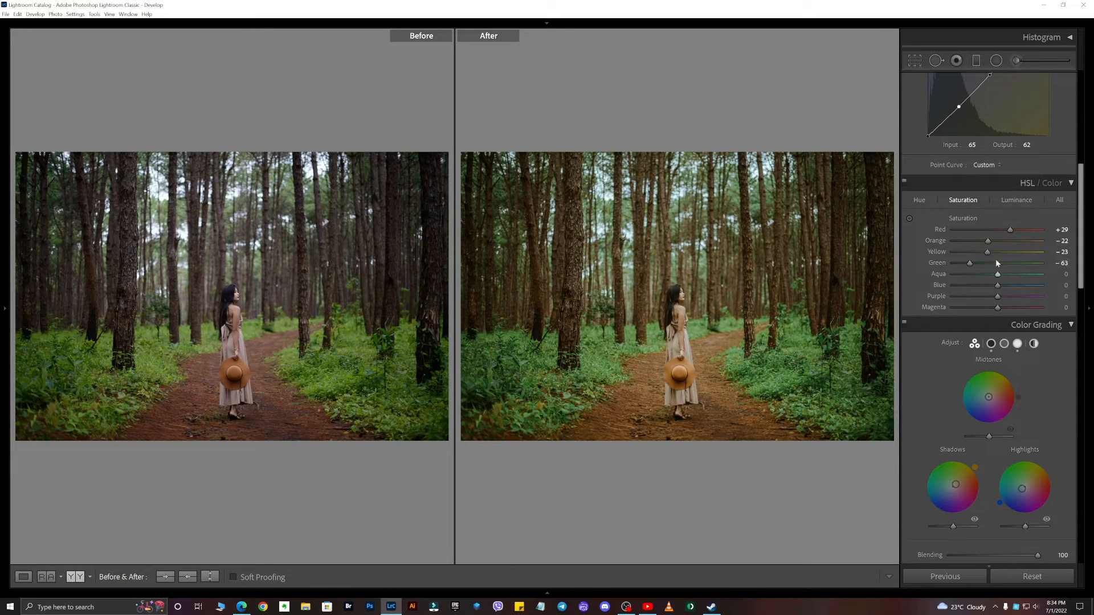
{"action": "left_click", "coordinate": [984, 285]}
{"action": "left_click_drag", "start_coordinate": [991, 286], "coordinate": [969, 262]}
- Lower Yellow luminance and set Hue to Yellow -59, Green +77 and Blue -34
{"action": "left_click", "coordinate": [1016, 200]}
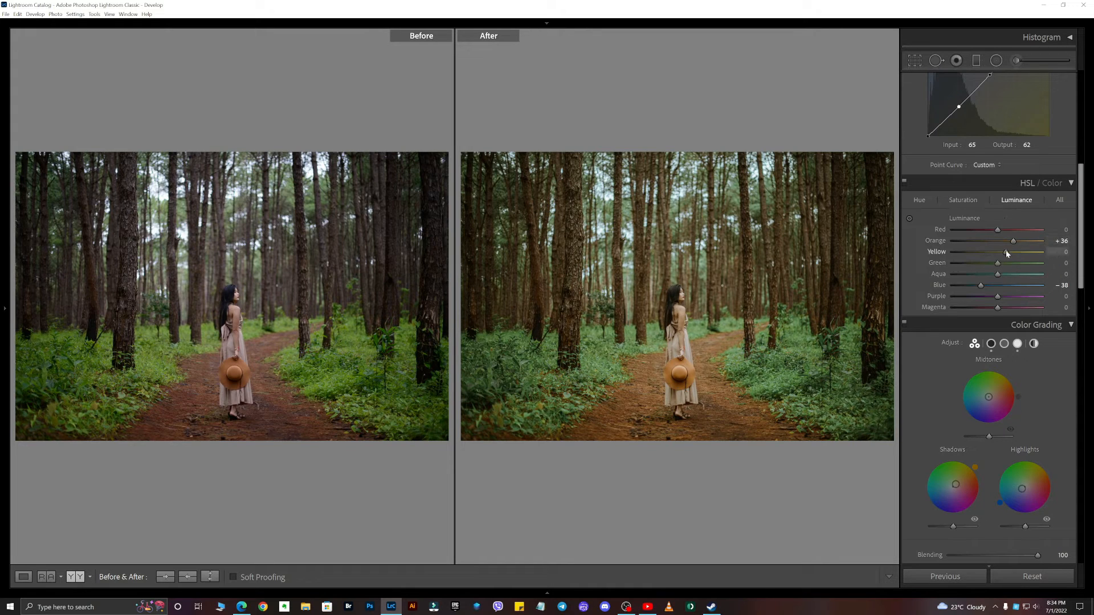
{"action": "left_click_drag", "start_coordinate": [1014, 253], "coordinate": [981, 255]}
{"action": "left_click", "coordinate": [921, 200]}
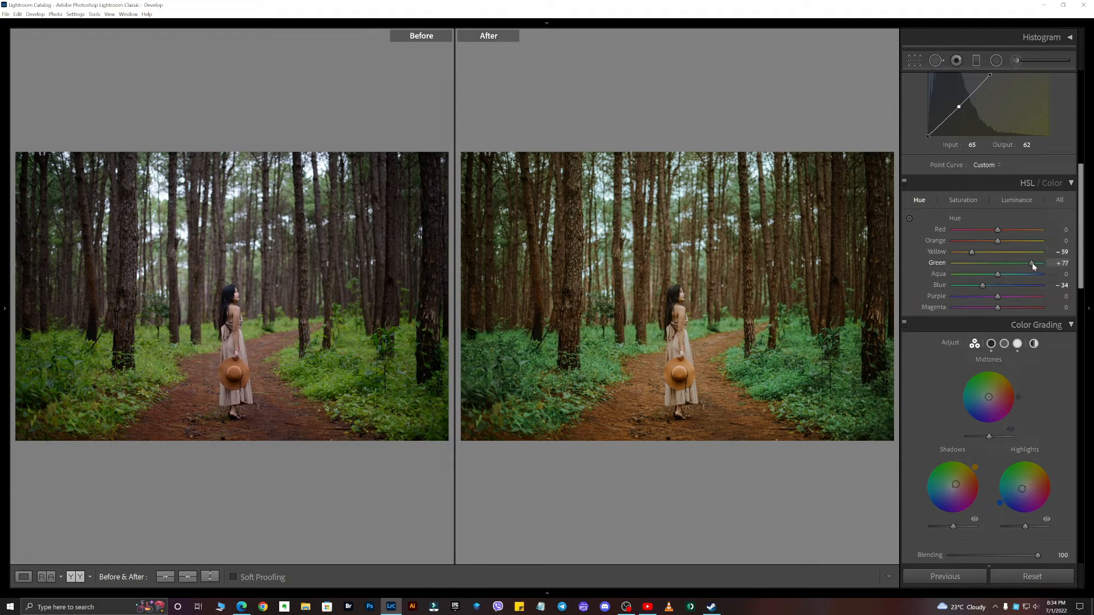
- Move the tone curve's black point to input 8, output 7
{"action": "scroll", "coordinate": [1014, 273], "scroll_direction": "up", "scroll_amount": 6}
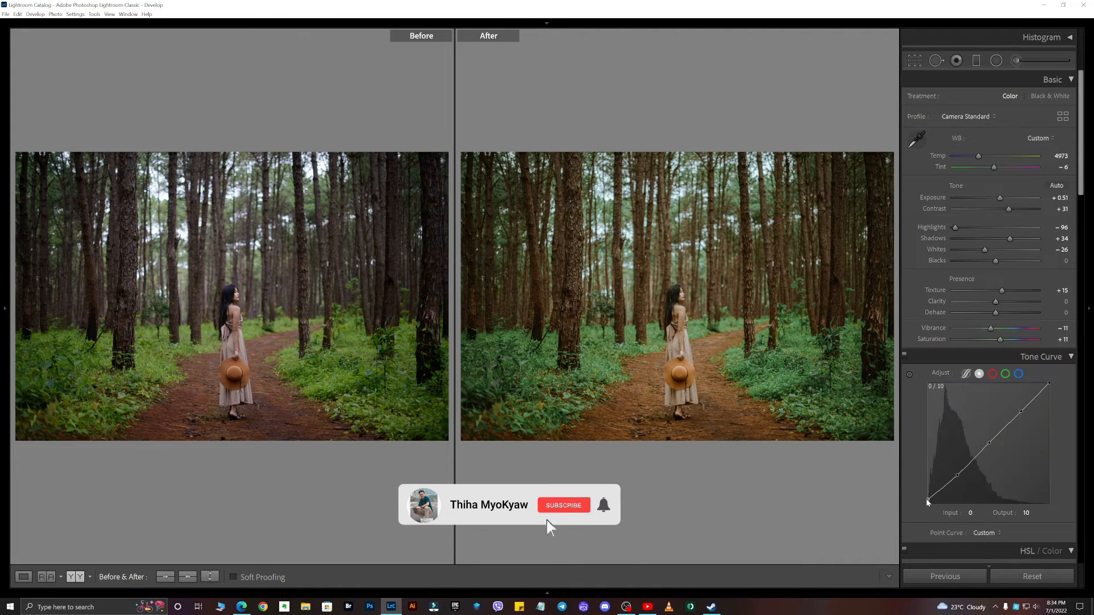
{"action": "left_click_drag", "start_coordinate": [926, 500], "coordinate": [931, 501]}
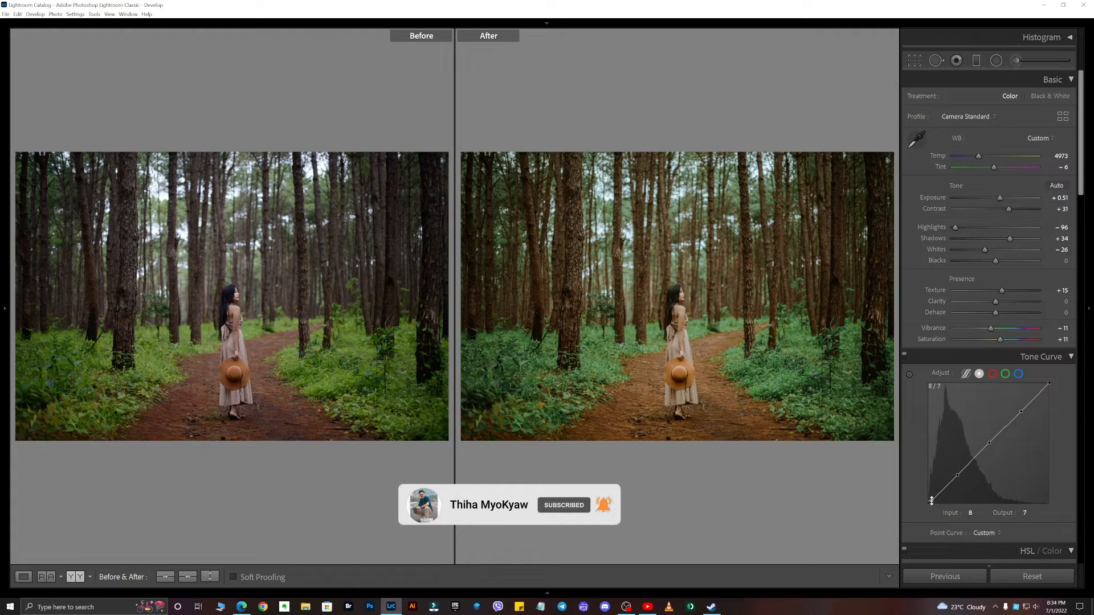
- Return to the single-image view and copy the photo's develop settings
{"action": "left_click", "coordinate": [23, 576]}
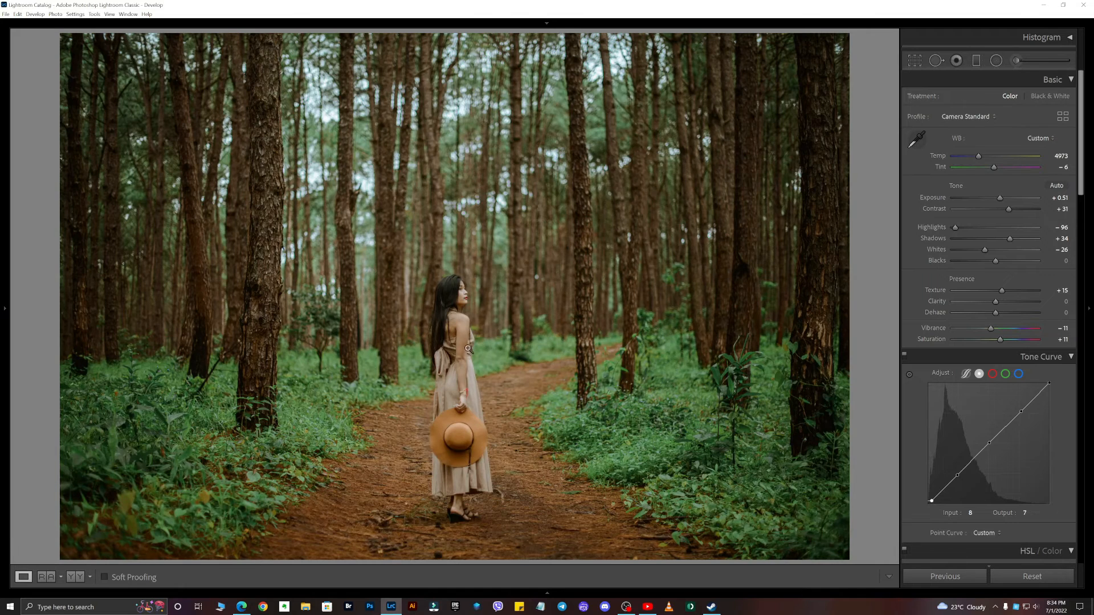
{"action": "key", "text": "ctrl+shift+c"}
{"action": "left_click", "coordinate": [792, 449]}
- Paste the copied settings onto the next photo in Before/After view and raise its Exposure to +0.91
{"action": "key", "text": "ctrl+Right"}
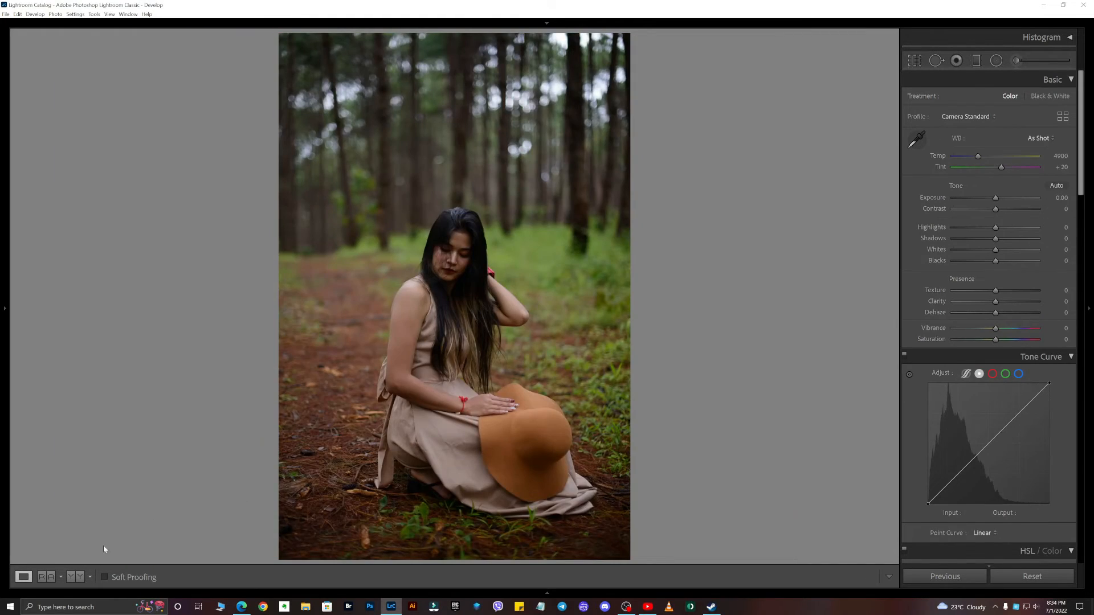
{"action": "left_click", "coordinate": [75, 577]}
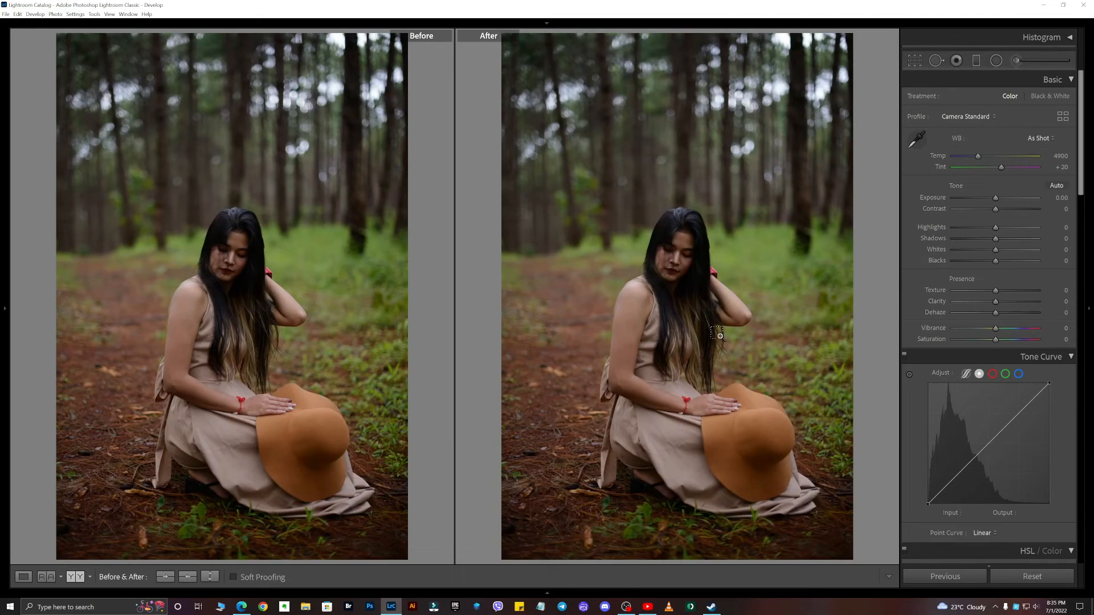
{"action": "key", "text": "ctrl+shift+v"}
{"action": "left_click_drag", "start_coordinate": [1000, 200], "coordinate": [1004, 198]}
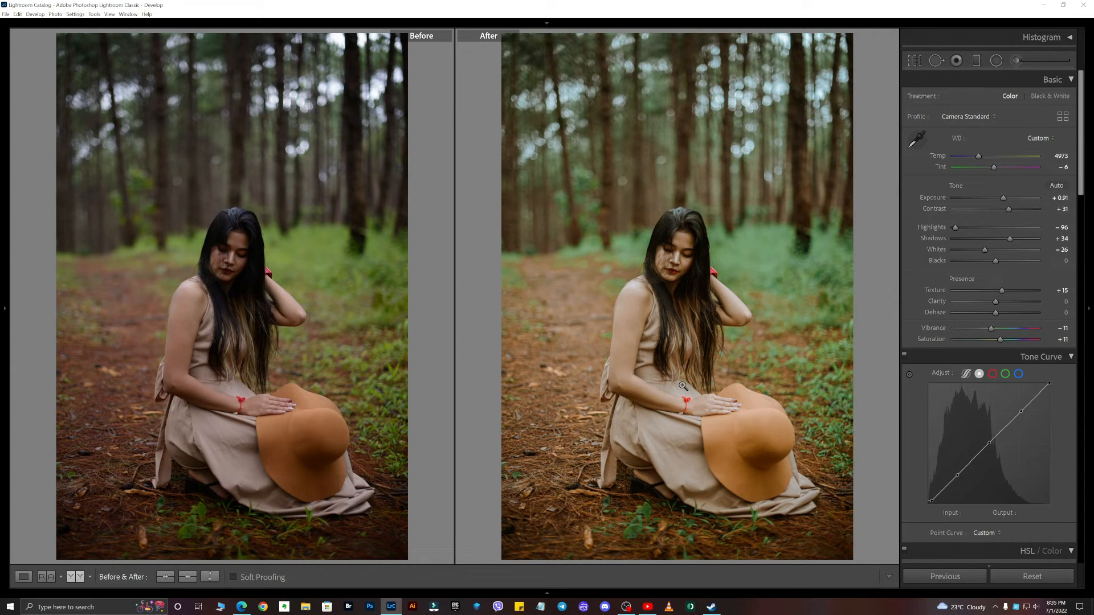
- On the next photo, set Exposure to +0.81, Whites to -56, Blacks to +20 and pull the curve's black point to output 0
{"action": "key", "text": "Right"}
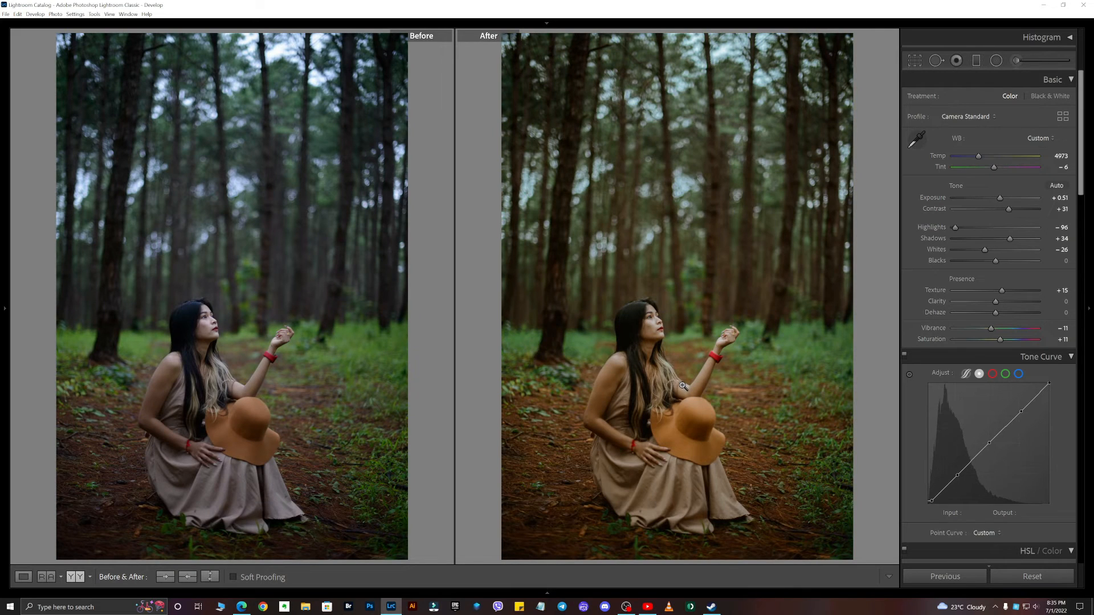
{"action": "left_click_drag", "start_coordinate": [1001, 198], "coordinate": [1003, 198]}
{"action": "left_click_drag", "start_coordinate": [984, 251], "coordinate": [1004, 264]}
{"action": "left_click_drag", "start_coordinate": [930, 501], "coordinate": [928, 504]}
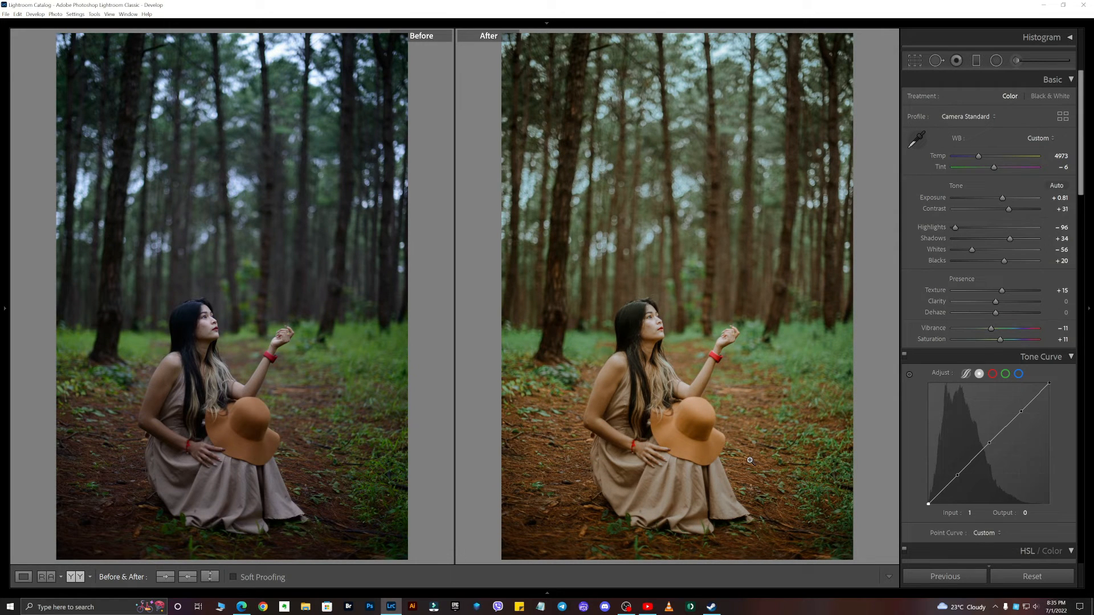
- Paste the settings onto the next photo and set Highlights to -70, Whites to -24 and Blacks to +18
{"action": "key", "text": "Right"}
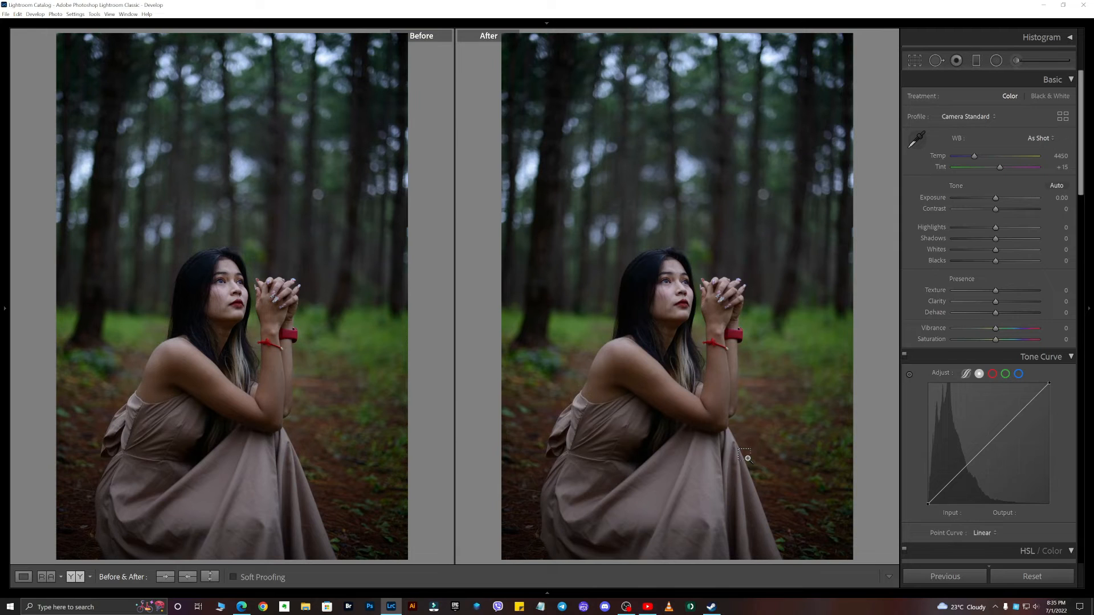
{"action": "key", "text": "ctrl+shift+v"}
{"action": "left_click_drag", "start_coordinate": [955, 228], "coordinate": [984, 252]}
- Set Exposure to +0.78, Texture to +5 and Clarity to -10
{"action": "left_click_drag", "start_coordinate": [998, 198], "coordinate": [1002, 197]}
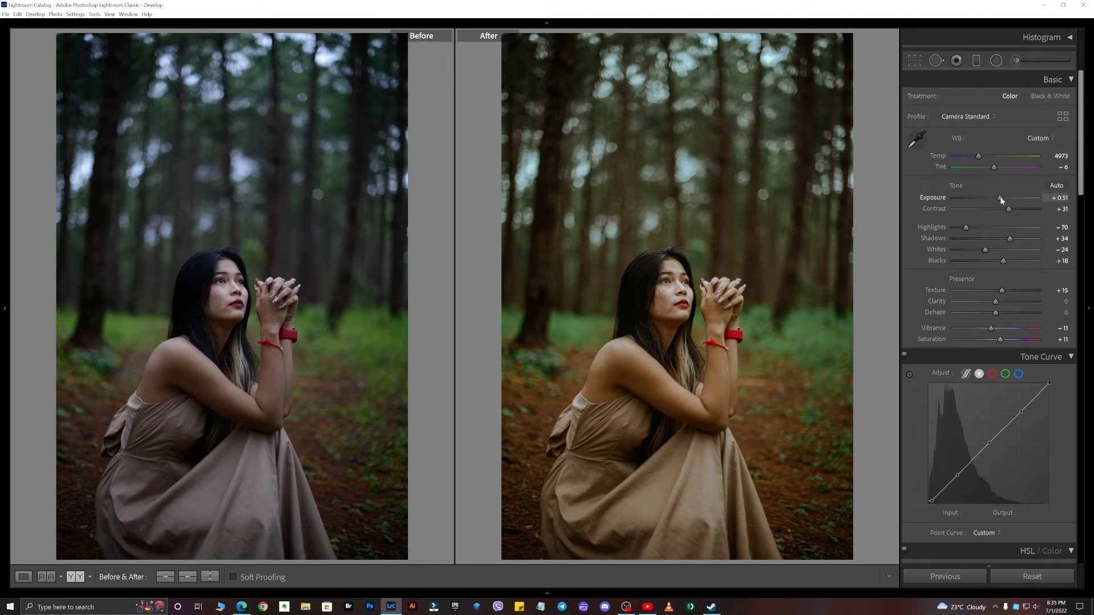
{"action": "left_click_drag", "start_coordinate": [995, 302], "coordinate": [998, 292]}
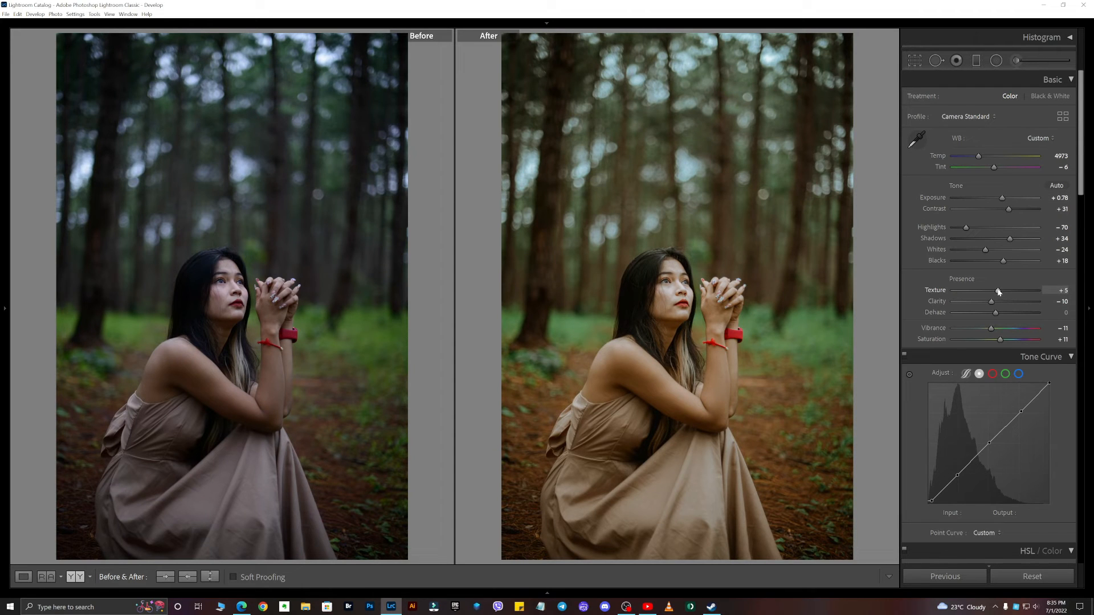
- Copy the current photo's develop settings
{"action": "key", "text": "Right"}
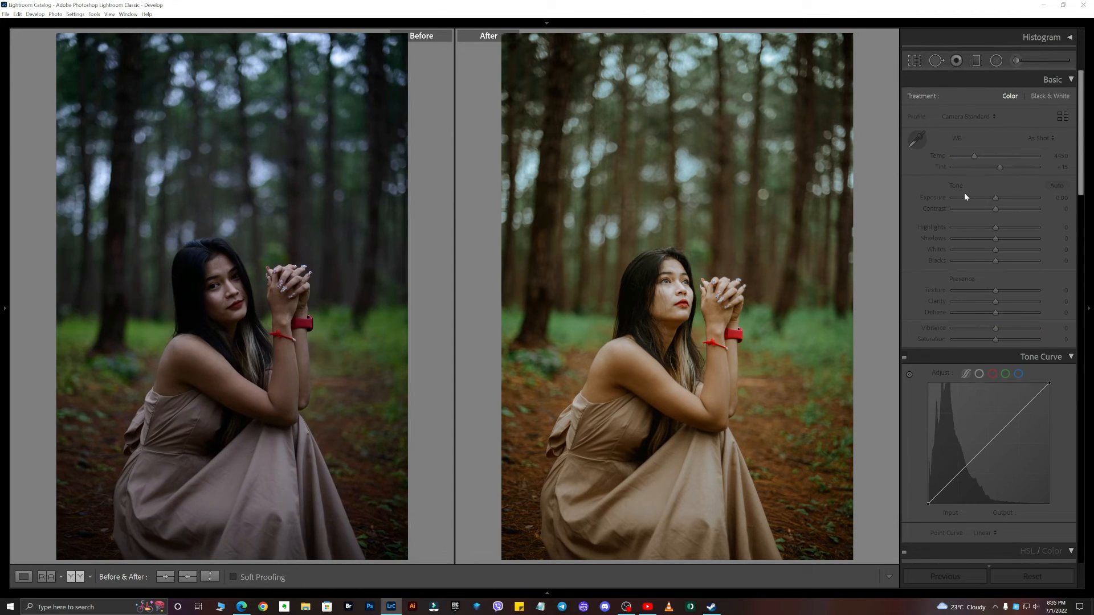
{"action": "key", "text": "Left"}
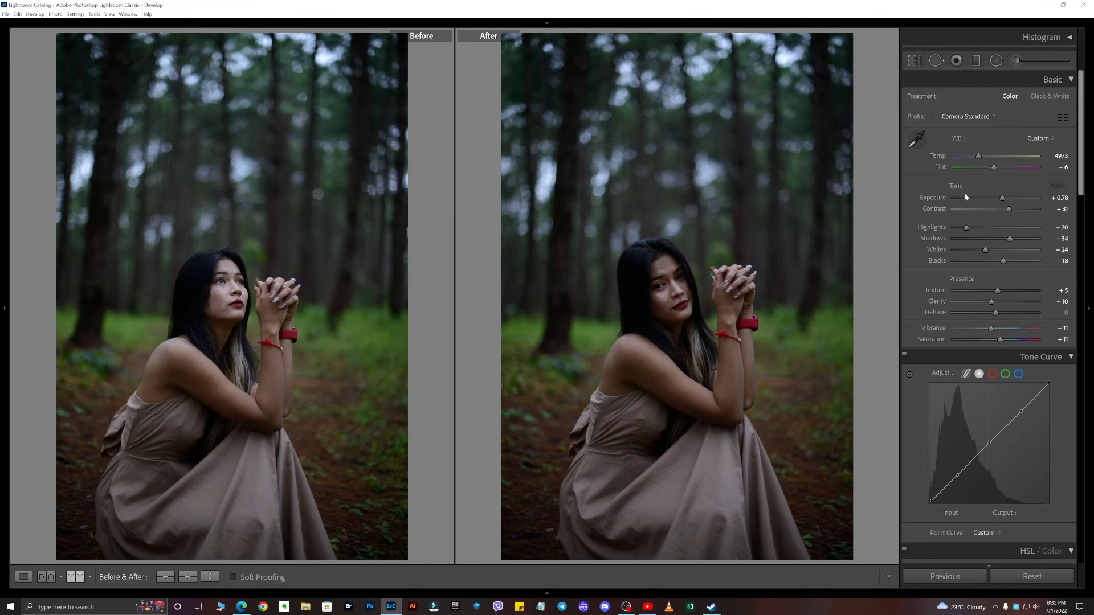
{"action": "key", "text": "ctrl+shift+c"}
{"action": "key", "text": "Return"}
- Paste the copied settings onto the next photo and adjust its Exposure
{"action": "key", "text": "Right"}
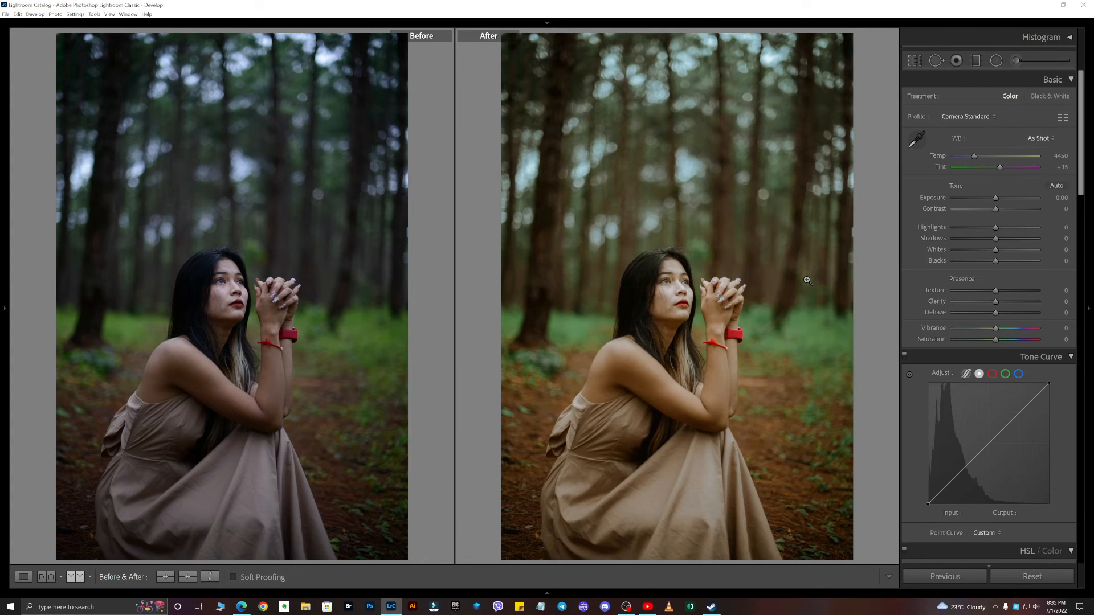
{"action": "key", "text": "ctrl+shift+v"}
{"action": "left_click_drag", "start_coordinate": [1003, 197], "coordinate": [1007, 197]}
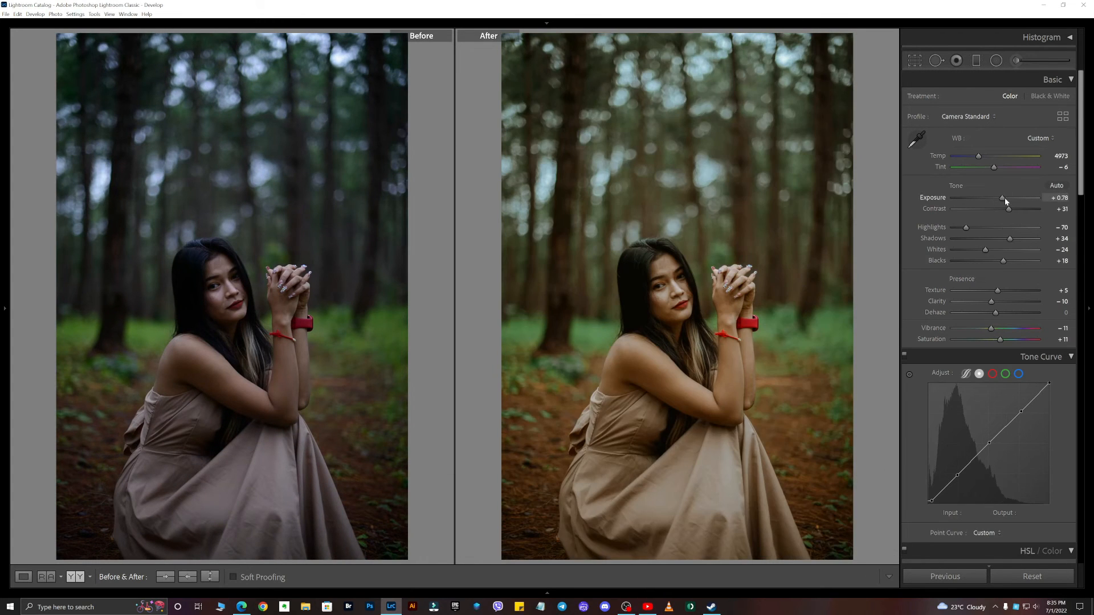